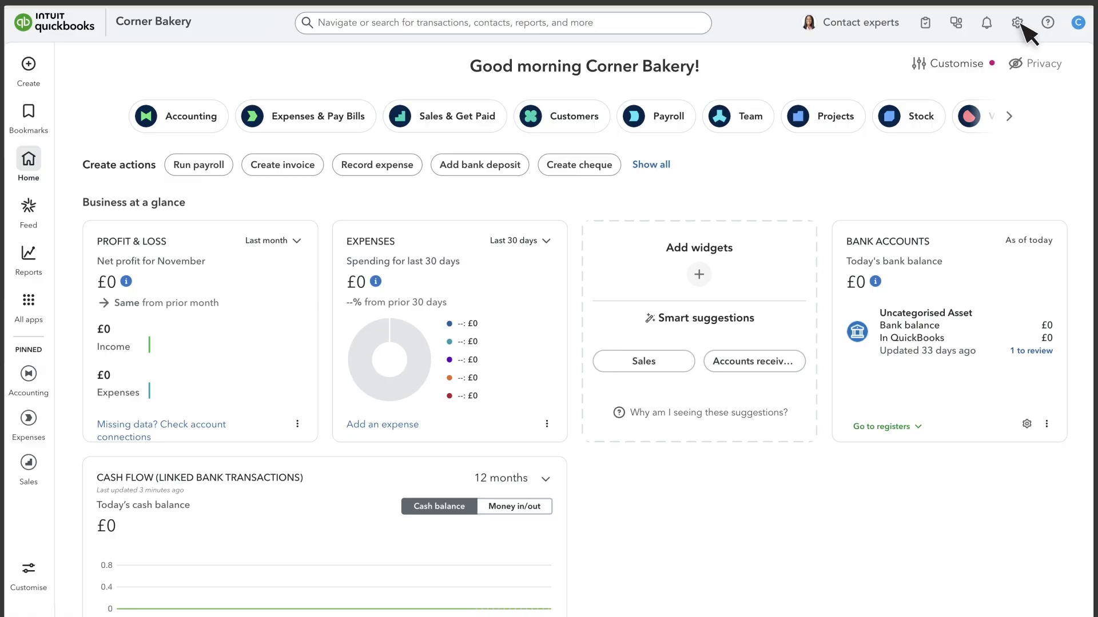
Open the Bank account's discrepancy report from Tools > Reconcile, showing four altered transactions totalling £1520.52.
{"action": "left_click", "coordinate": [1017, 23]}
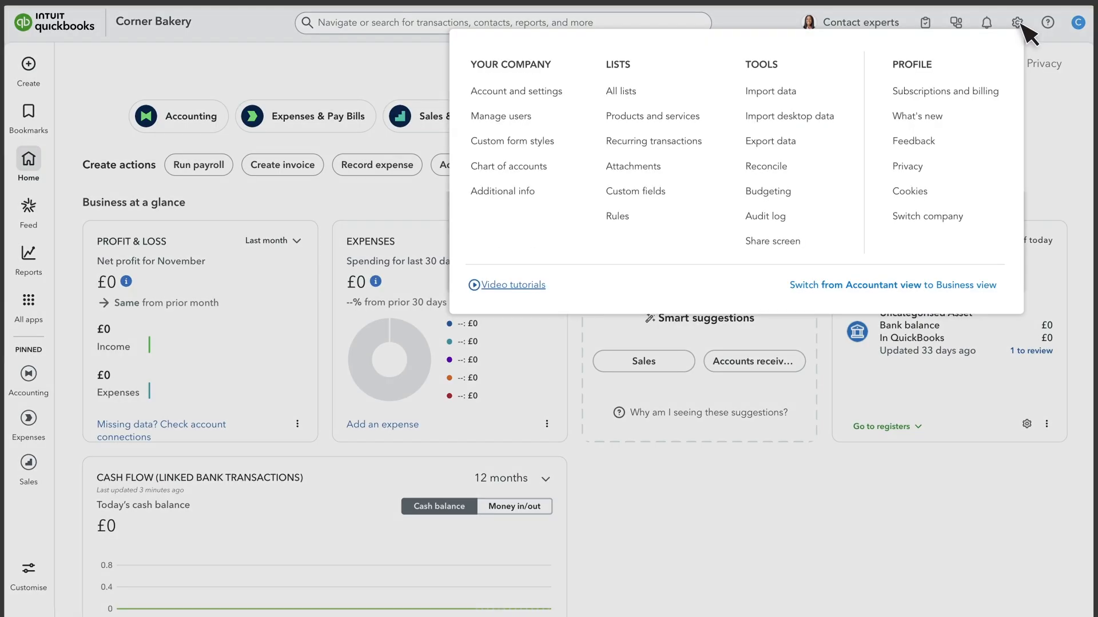
{"action": "left_click", "coordinate": [784, 170]}
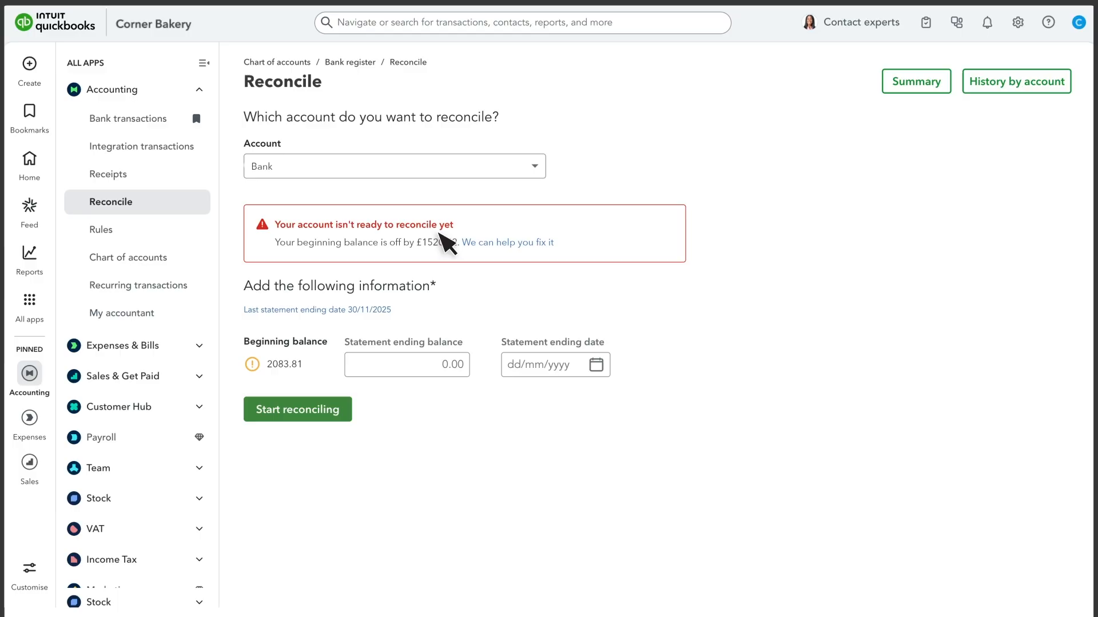
{"action": "left_click", "coordinate": [541, 243]}
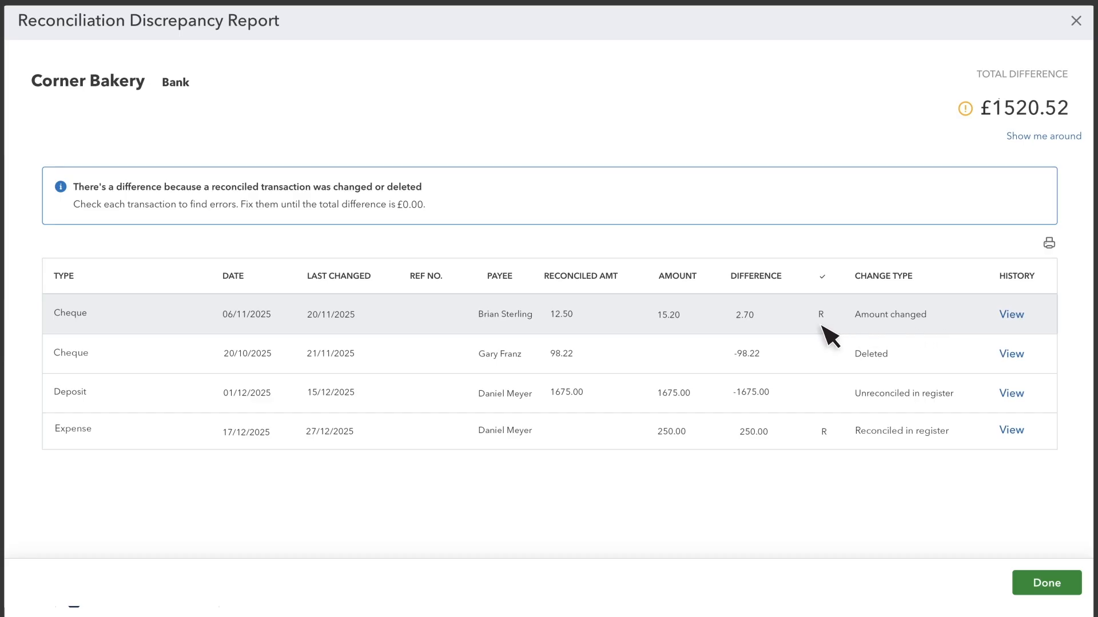
Correct the 06/11/2025 cheque's amount from 15.20 back to 12.50 and save it.
{"action": "left_click", "coordinate": [819, 328]}
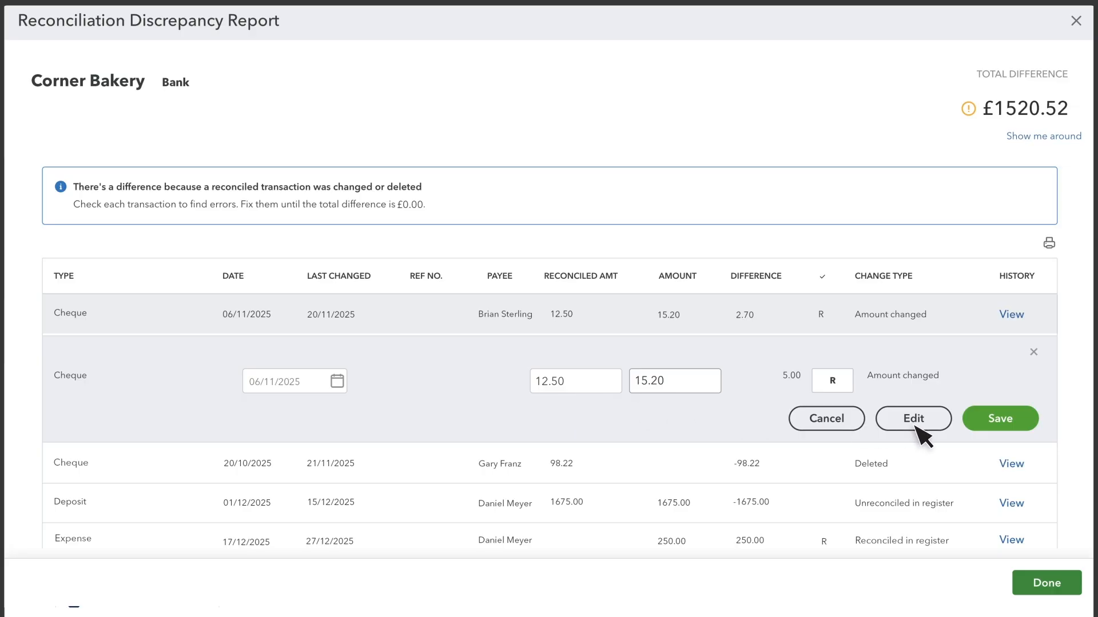
{"action": "left_click", "coordinate": [676, 380]}
{"action": "key", "text": "BackSpace"}
{"action": "key", "text": "BackSpace"}
{"action": "key", "text": "BackSpace"}
{"action": "key", "text": "BackSpace"}
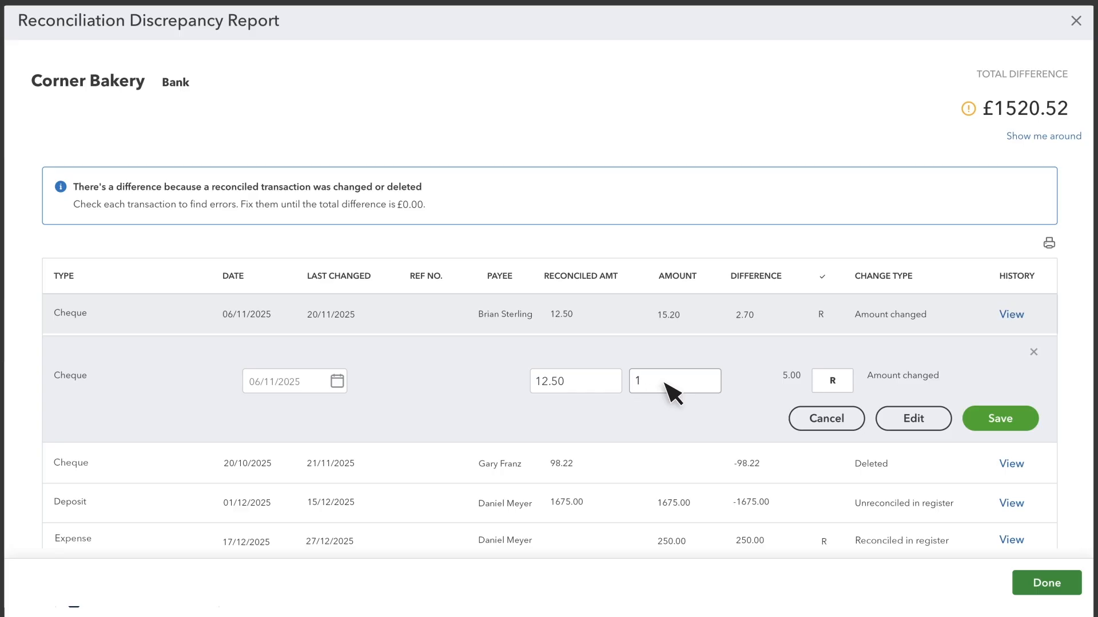
{"action": "type", "text": "2.50"}
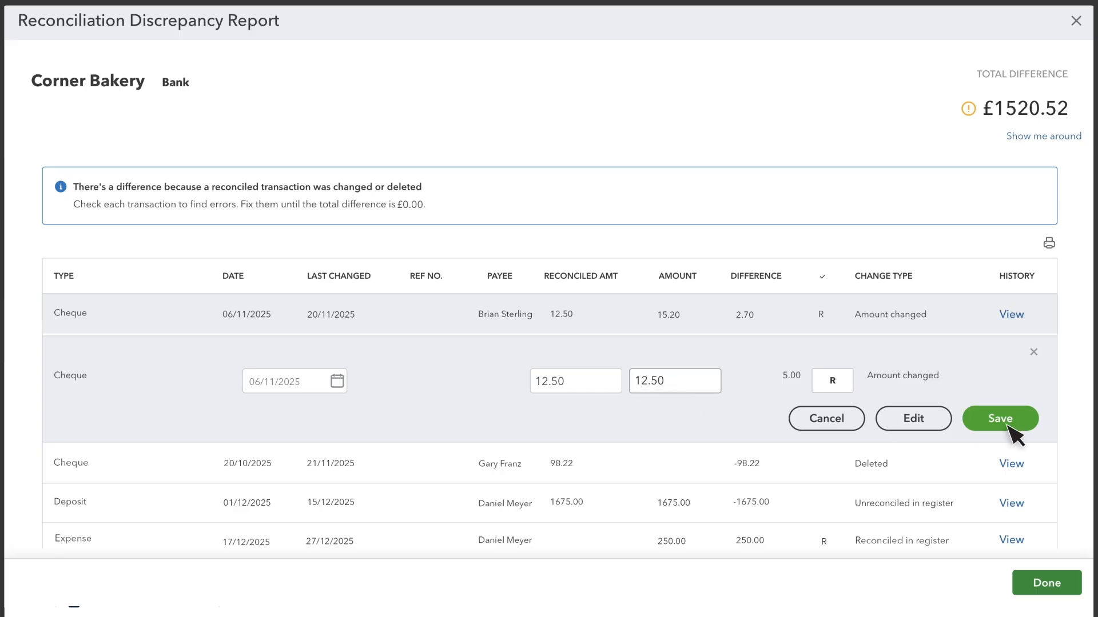
{"action": "left_click", "coordinate": [1006, 425]}
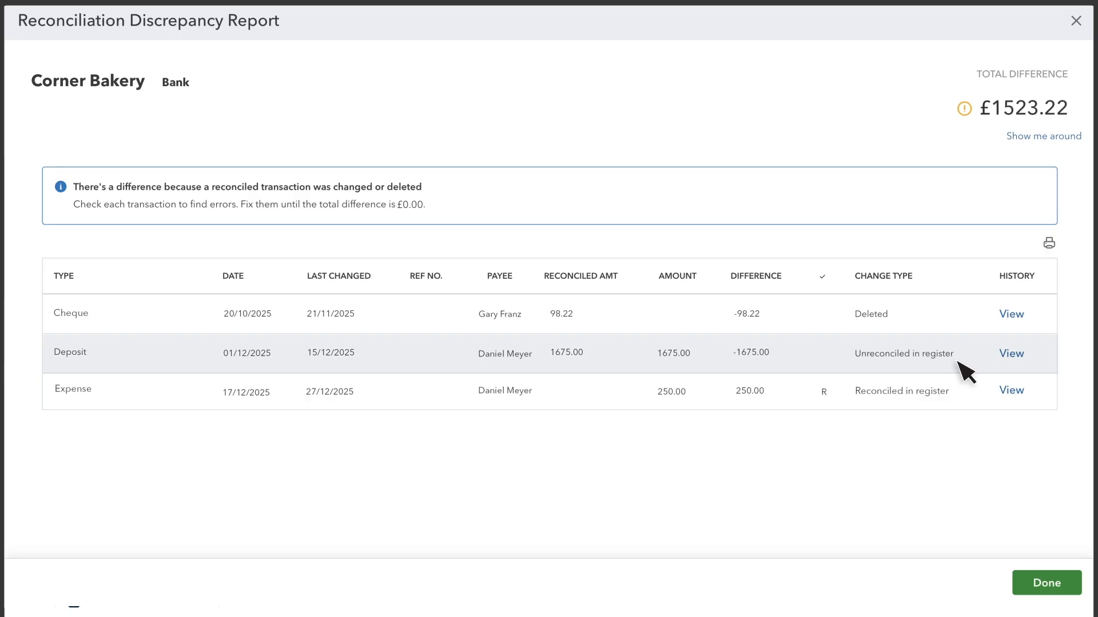
Set the 01/12/2025 1675.00 deposit's status back to R and confirm the save.
{"action": "left_click", "coordinate": [816, 363]}
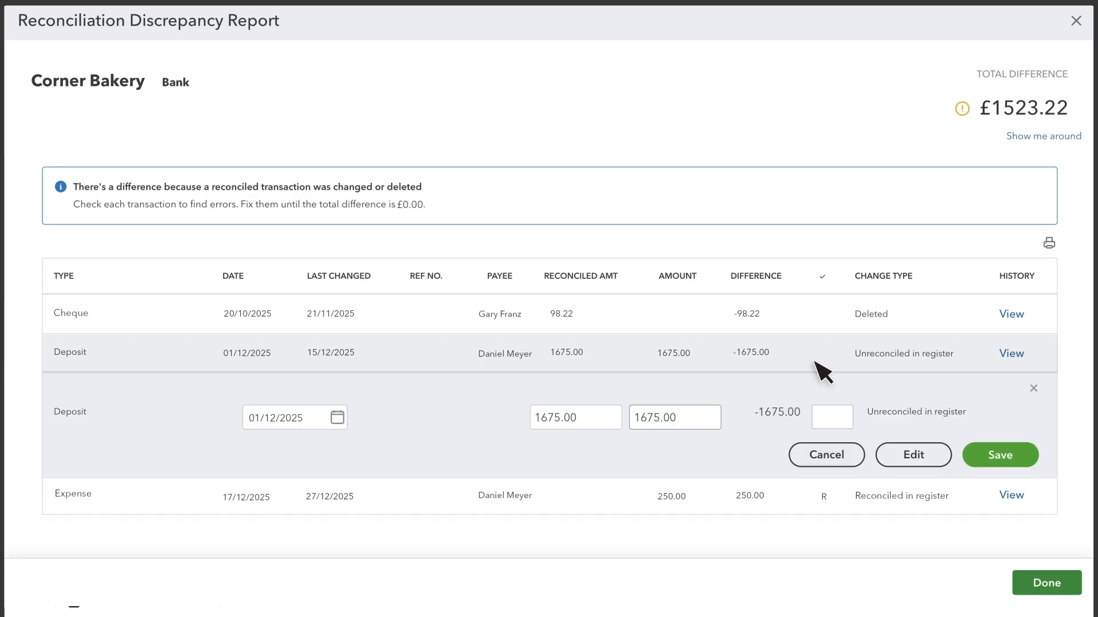
{"action": "left_click", "coordinate": [843, 421]}
{"action": "left_click", "coordinate": [1019, 464]}
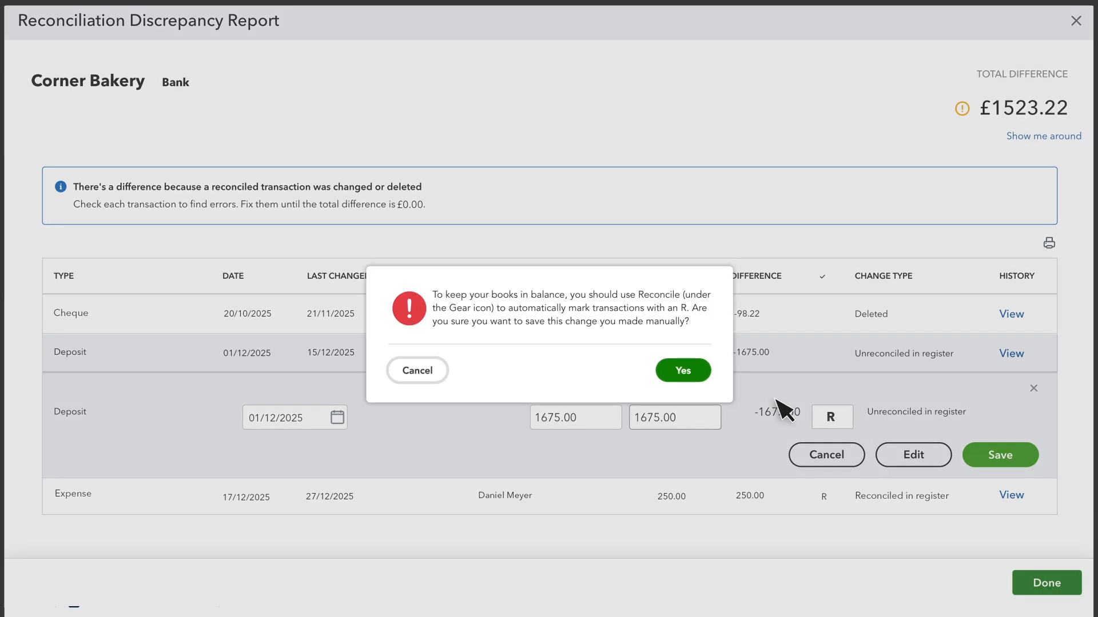
{"action": "left_click", "coordinate": [685, 373]}
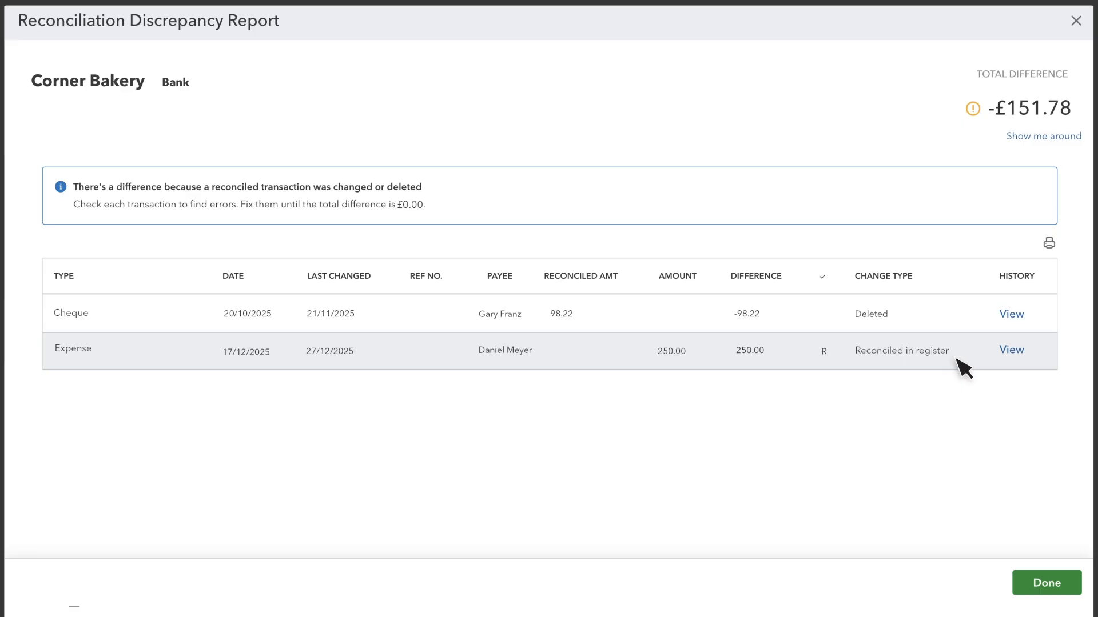
Clear the R status on the 17/12/2025 250.00 expense and save it.
{"action": "left_click", "coordinate": [956, 359]}
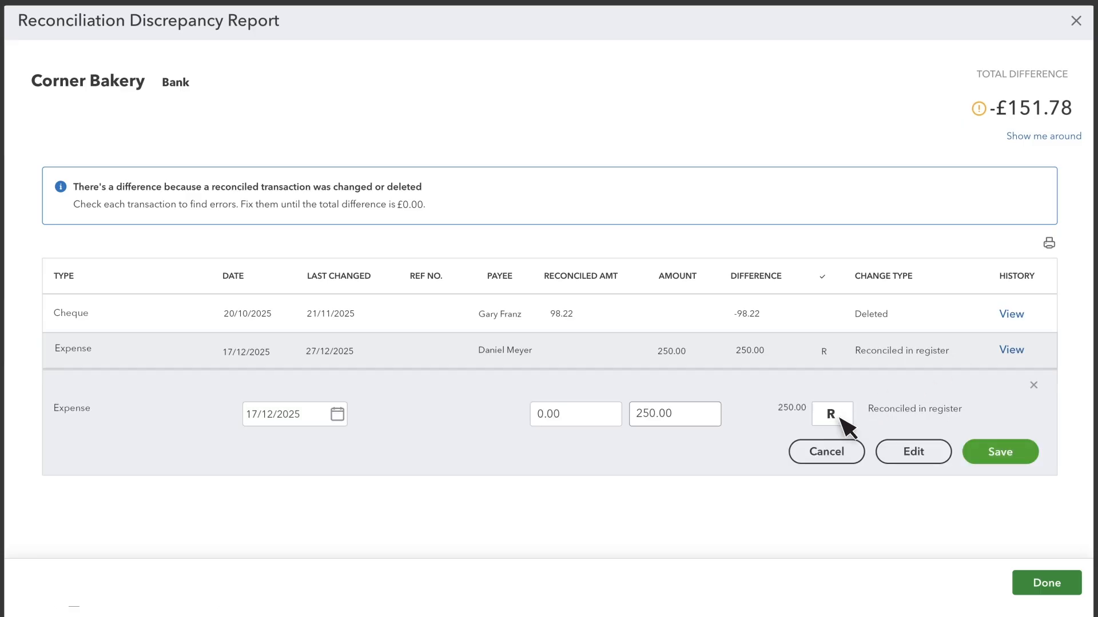
{"action": "left_click", "coordinate": [840, 418]}
{"action": "left_click", "coordinate": [1004, 454]}
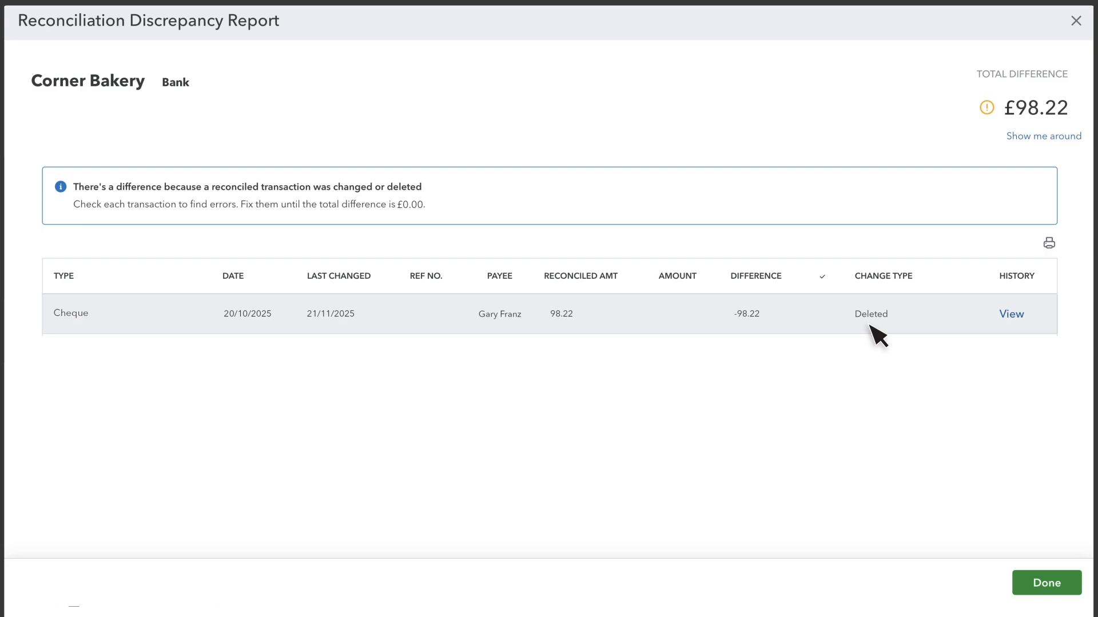
Check the deleted 98.22 cheque's audit history, showing its Interest Earned memo and reconciled status.
{"action": "left_click", "coordinate": [1021, 327]}
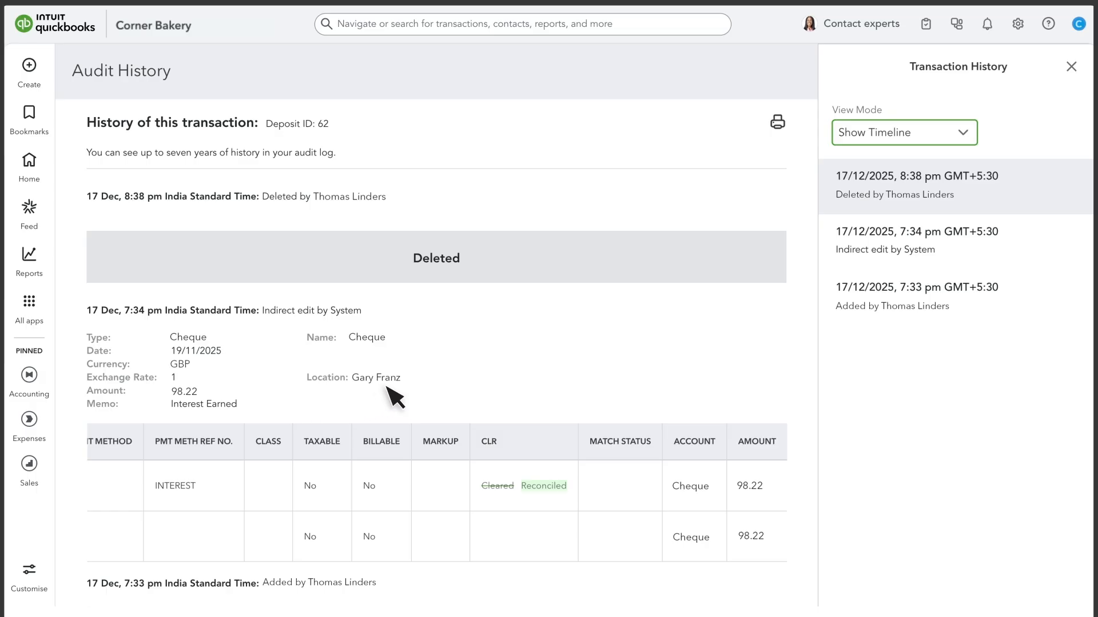
{"action": "left_click", "coordinate": [30, 67]}
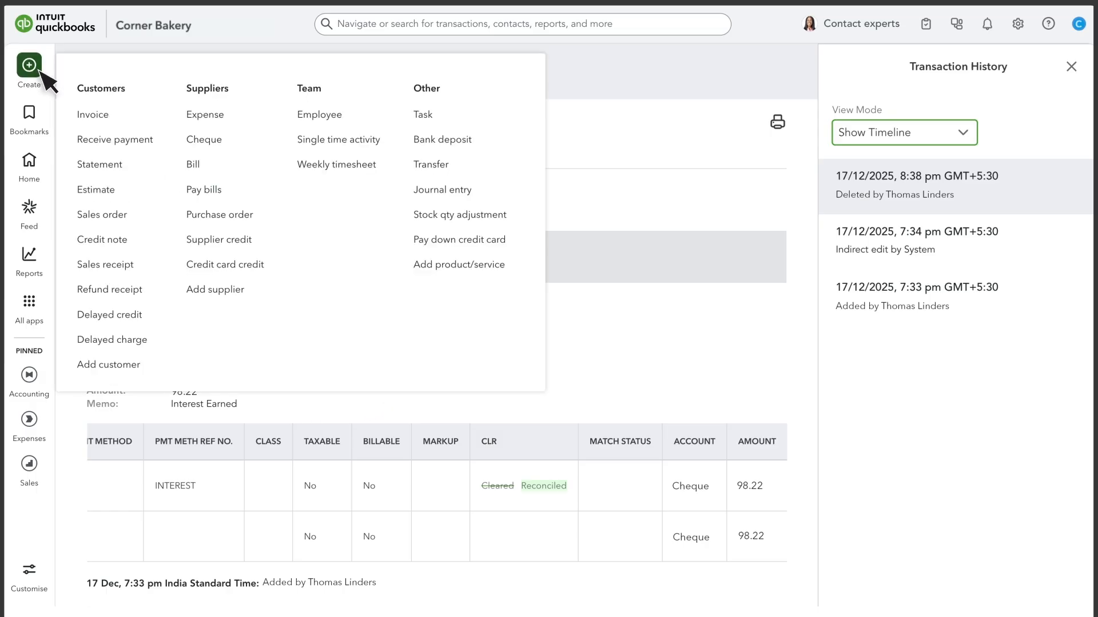
Save a new cheque to the original payee dated 19/11/2025 for 98.22 on the Purchases line.
{"action": "left_click", "coordinate": [214, 145]}
{"action": "left_click", "coordinate": [129, 78]}
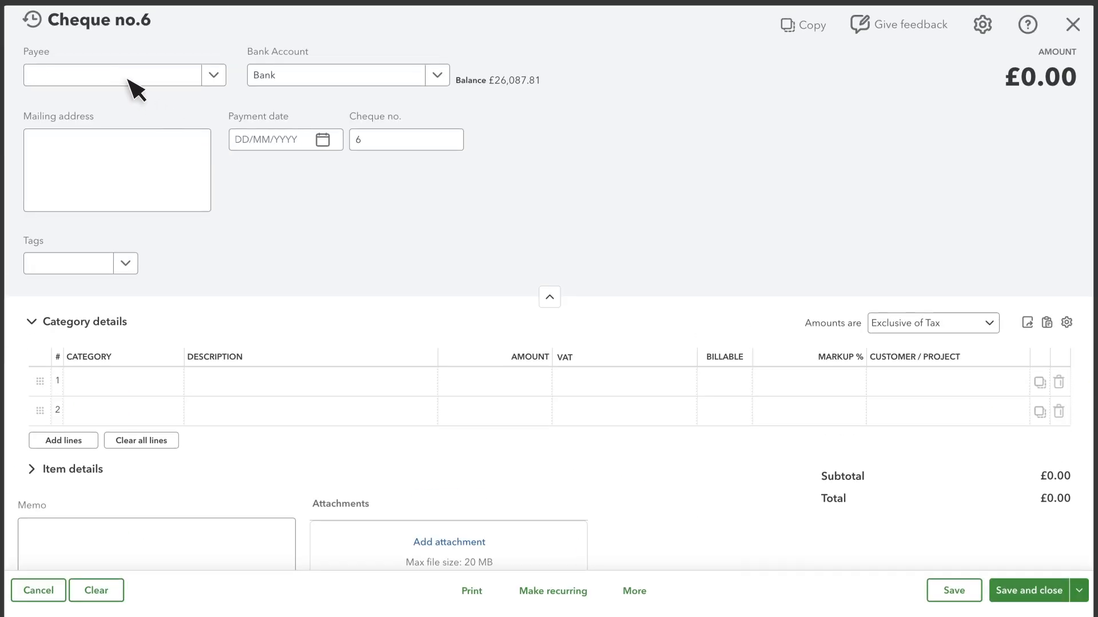
{"action": "key", "text": "Return"}
{"action": "left_click", "coordinate": [293, 143]}
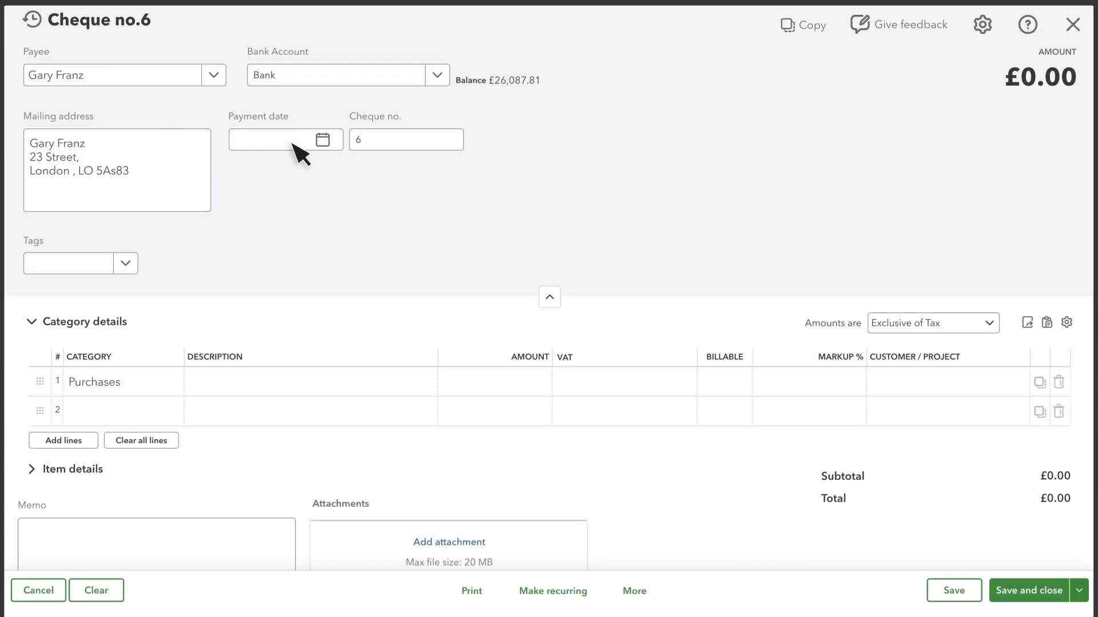
{"action": "type", "text": "19/11/2025"}
{"action": "left_click", "coordinate": [522, 387]}
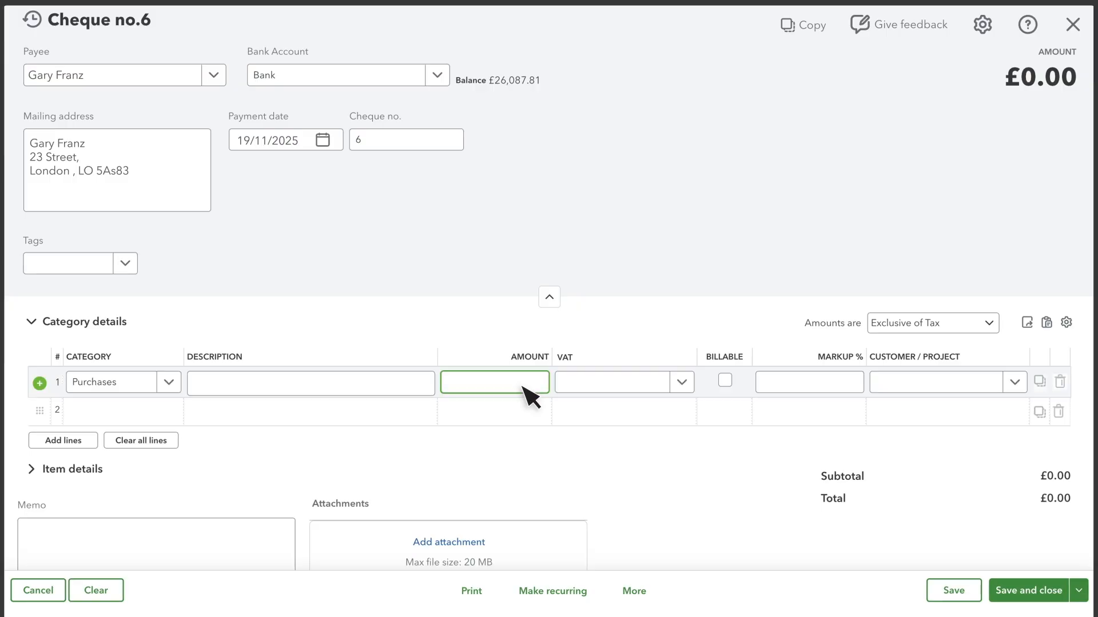
{"action": "type", "text": "98.22"}
{"action": "left_click", "coordinate": [577, 409]}
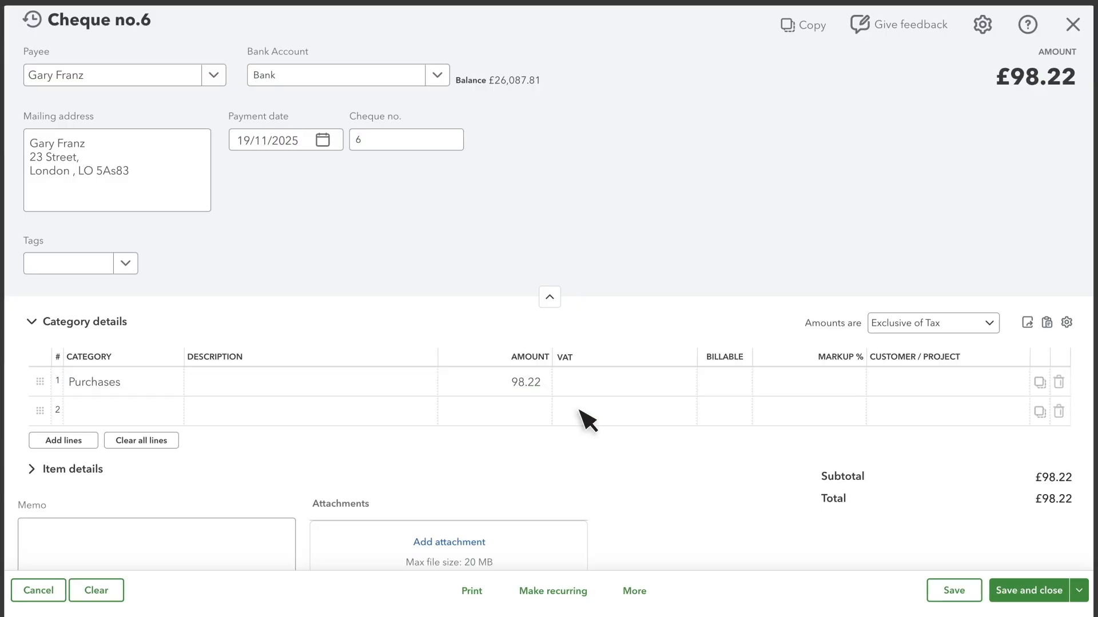
{"action": "left_click", "coordinate": [1029, 591]}
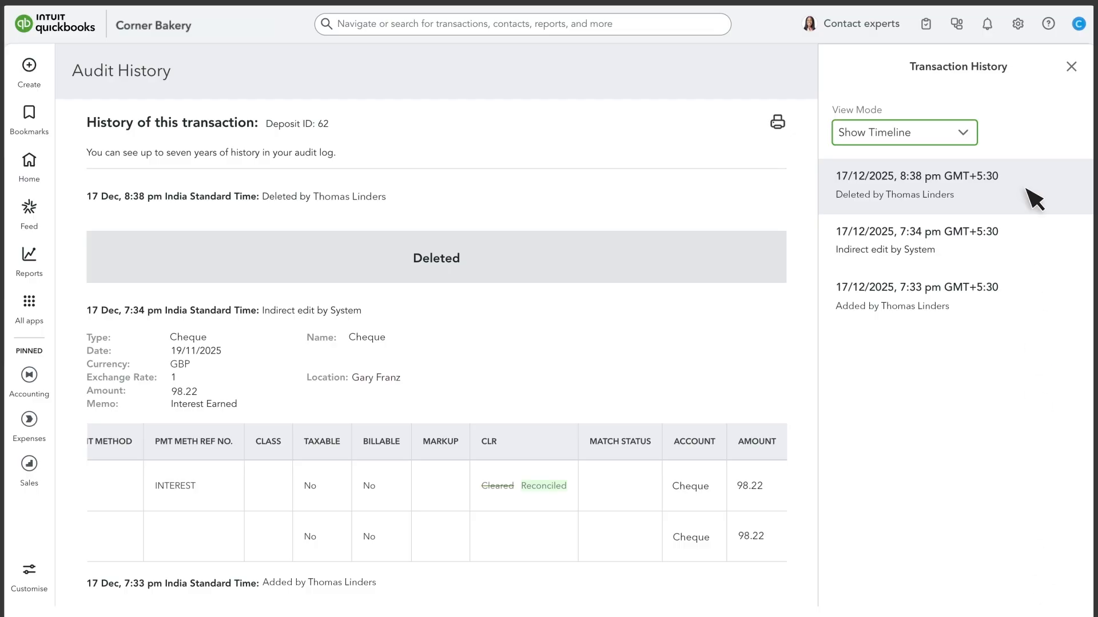
In the Bank account register, set the 19/11/2025 98.22 cheque to R, confirm, and reopen Reconcile.
{"action": "left_click", "coordinate": [1021, 29]}
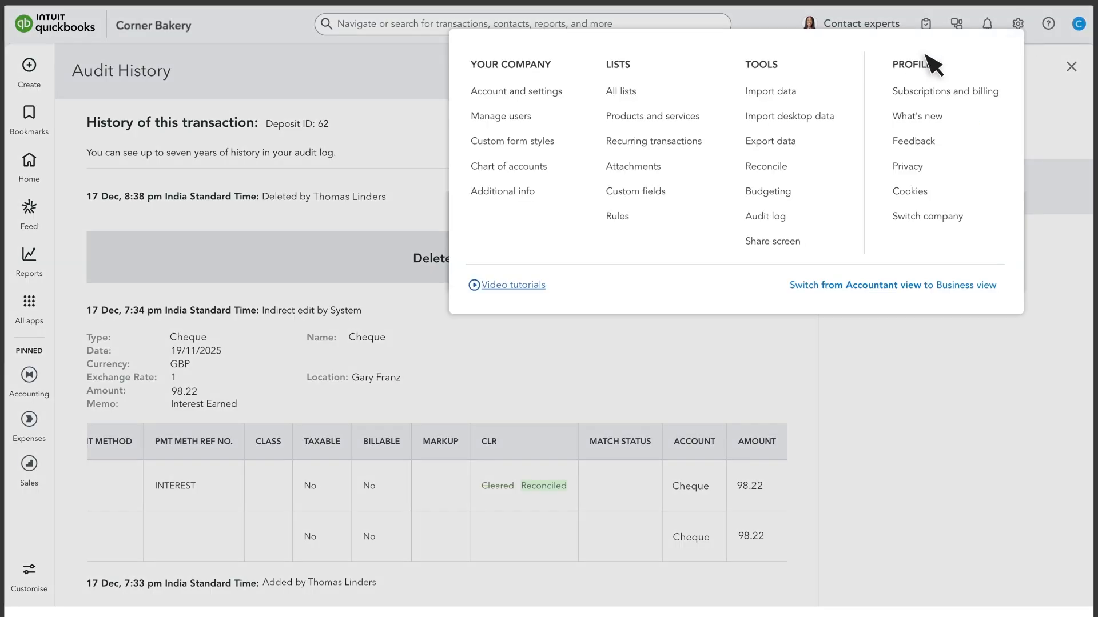
{"action": "left_click", "coordinate": [530, 169]}
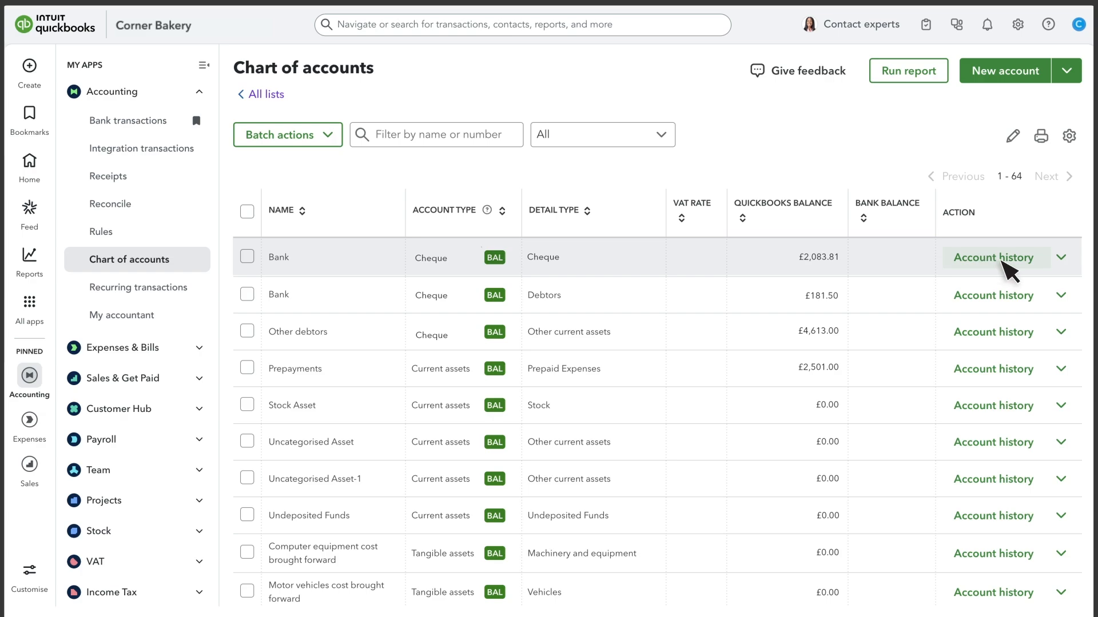
{"action": "left_click", "coordinate": [1009, 272]}
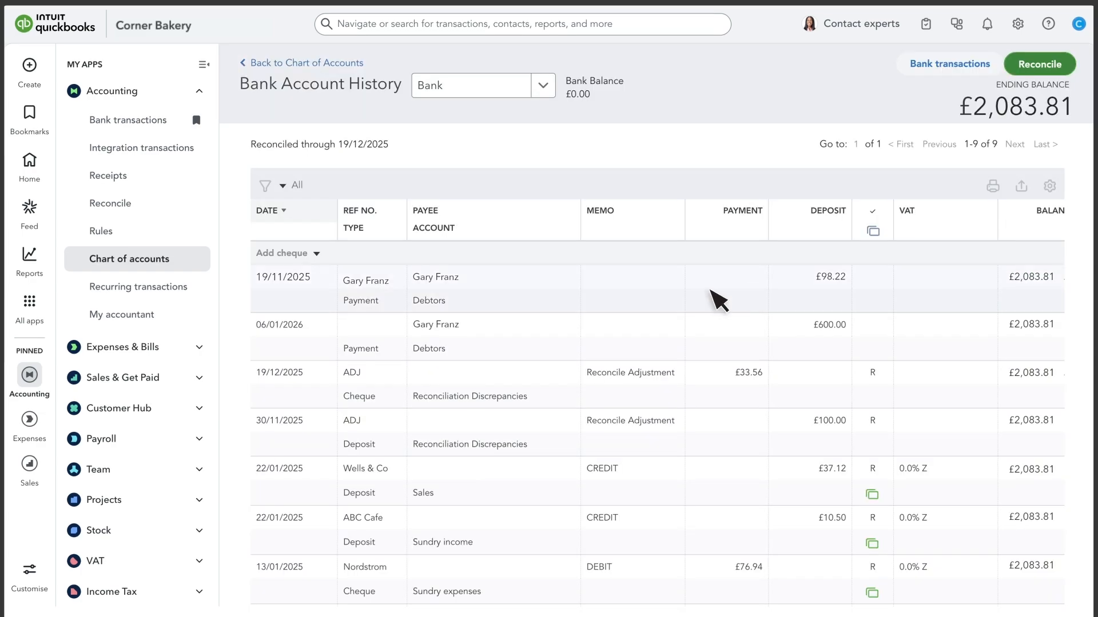
{"action": "left_click", "coordinate": [681, 303]}
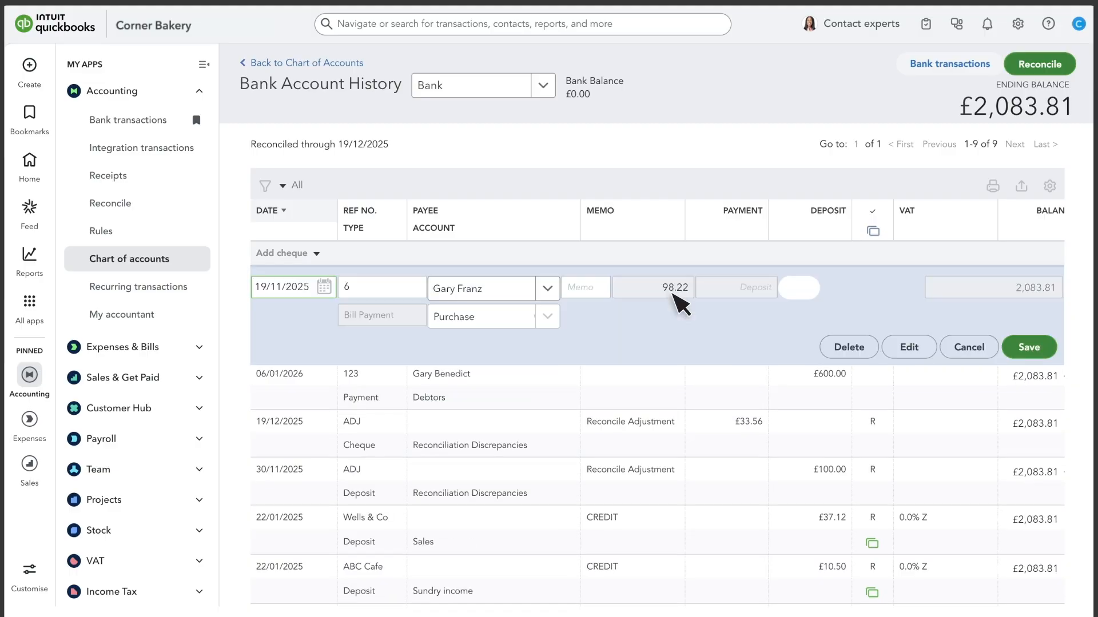
{"action": "left_click", "coordinate": [802, 295]}
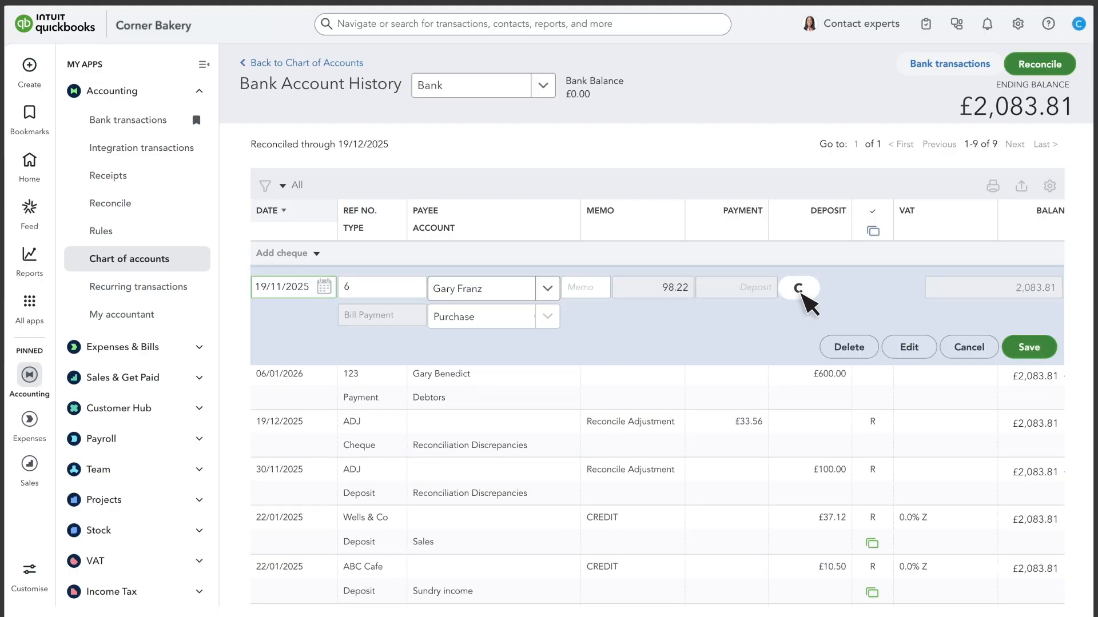
{"action": "left_click", "coordinate": [801, 295]}
{"action": "left_click", "coordinate": [1035, 350]}
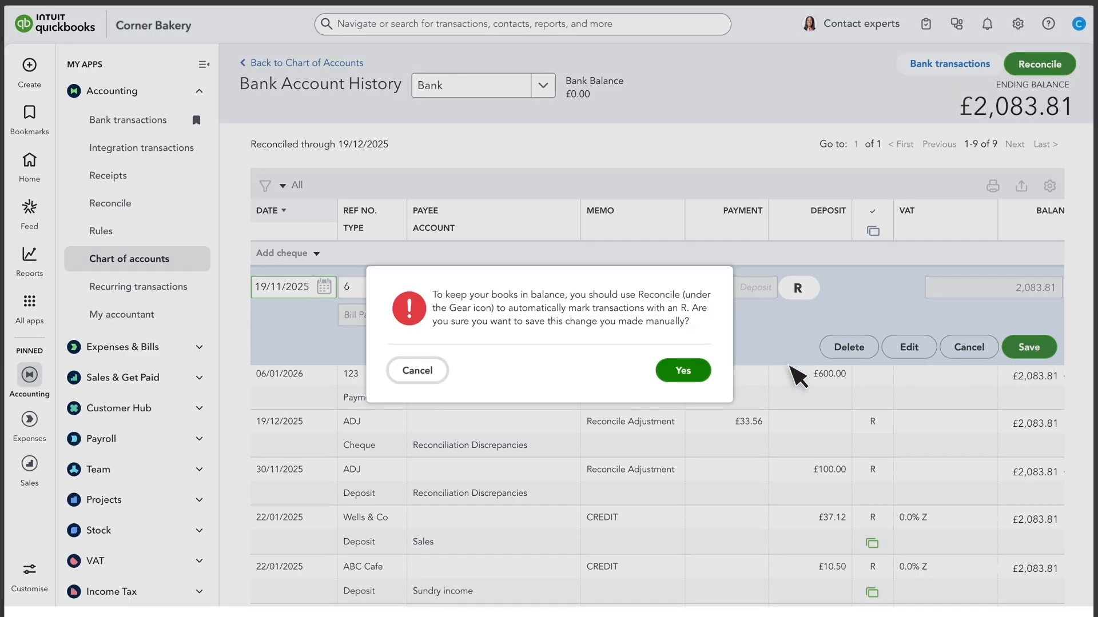
{"action": "left_click", "coordinate": [686, 372]}
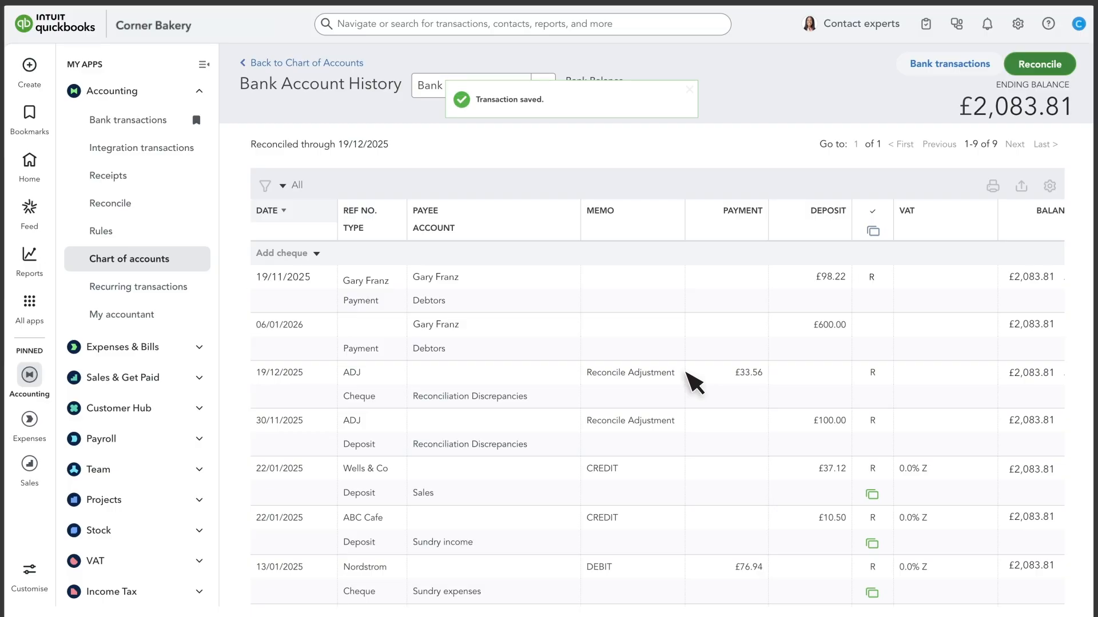
{"action": "left_click", "coordinate": [1042, 67]}
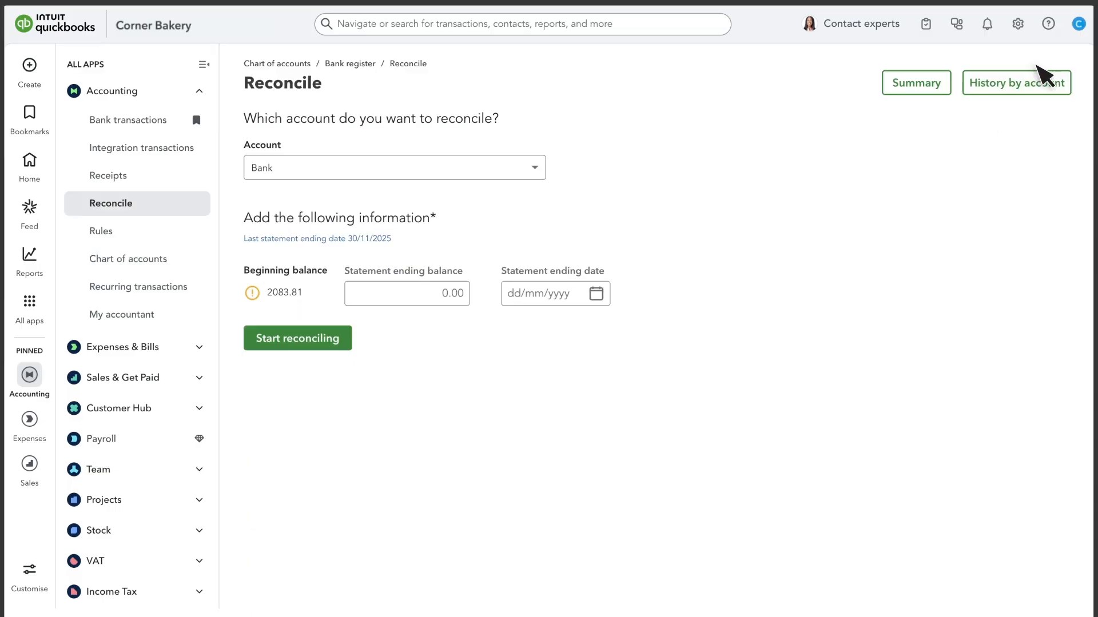